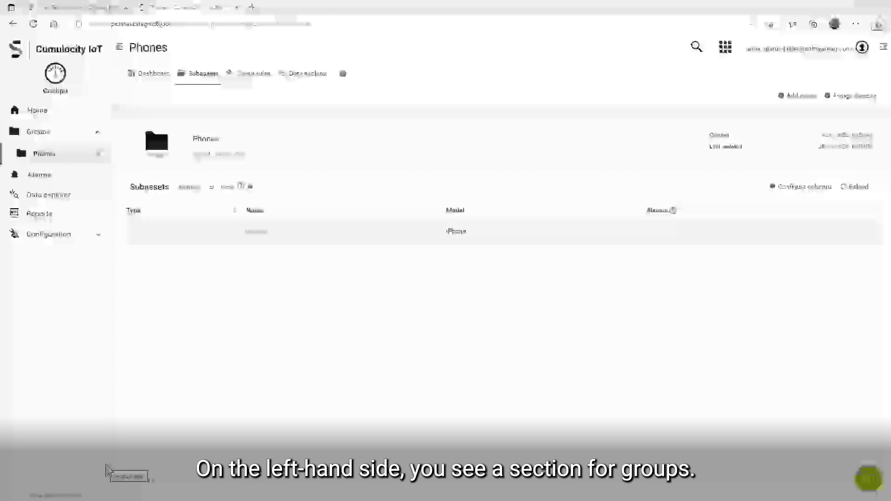
- Show the Groups overview, which lists the Phones group holding the iPhone
click(26, 132)
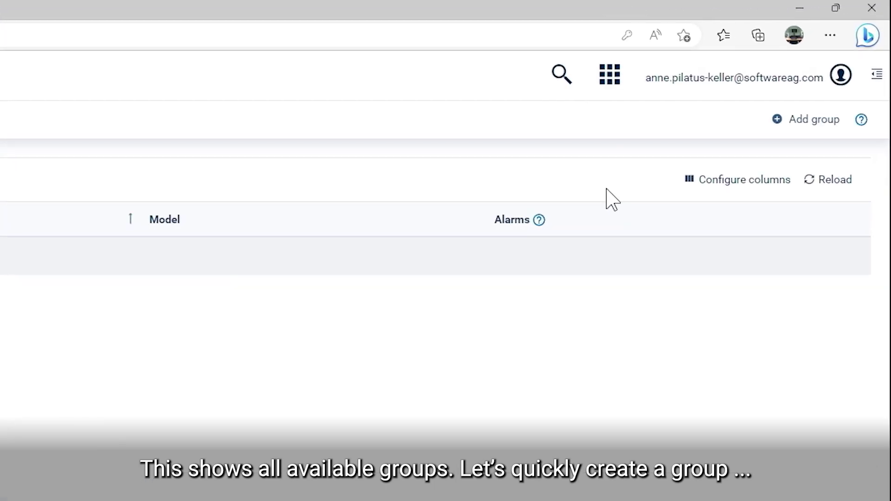
- Add a group named 'My Devices' with the iPhone assigned to it
click(814, 121)
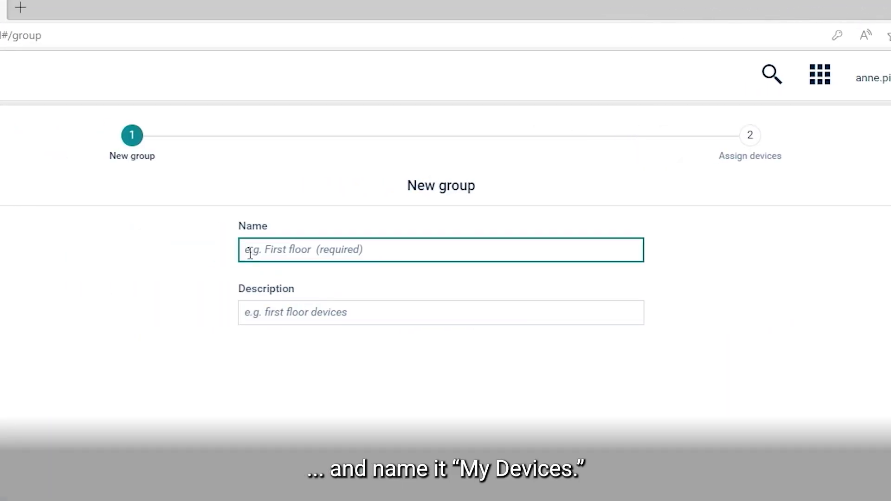
text(My Devices)
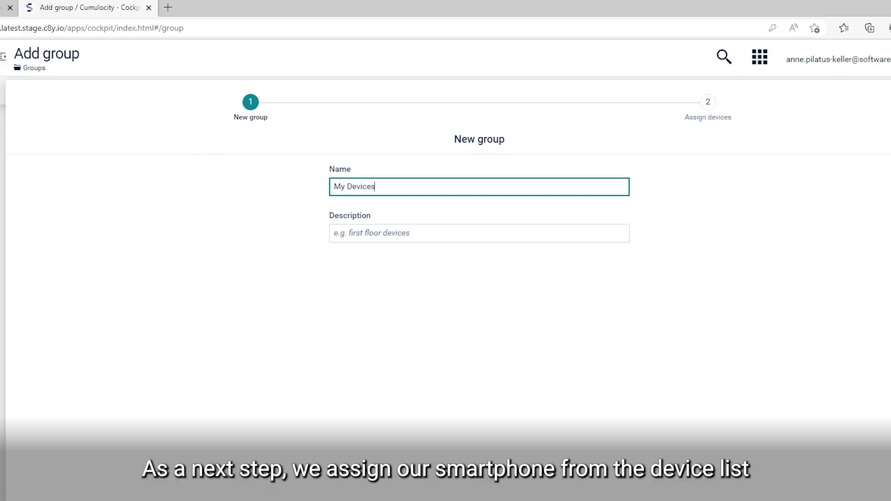
click(522, 485)
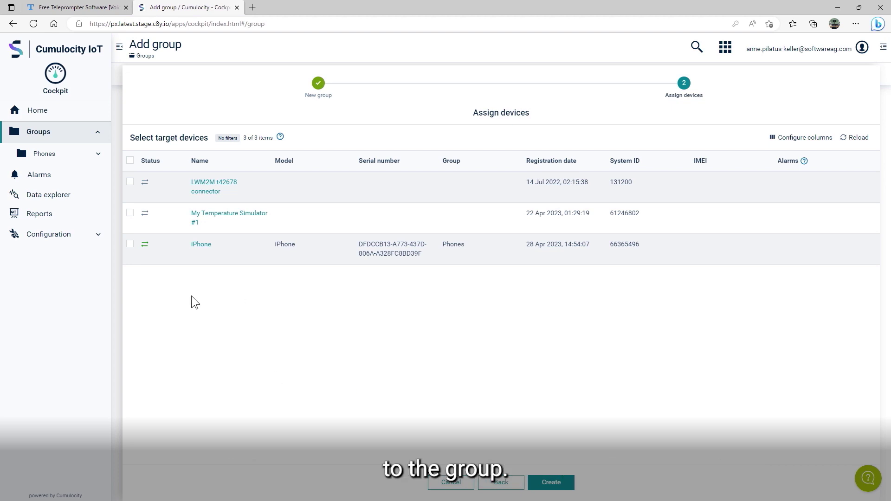
click(130, 244)
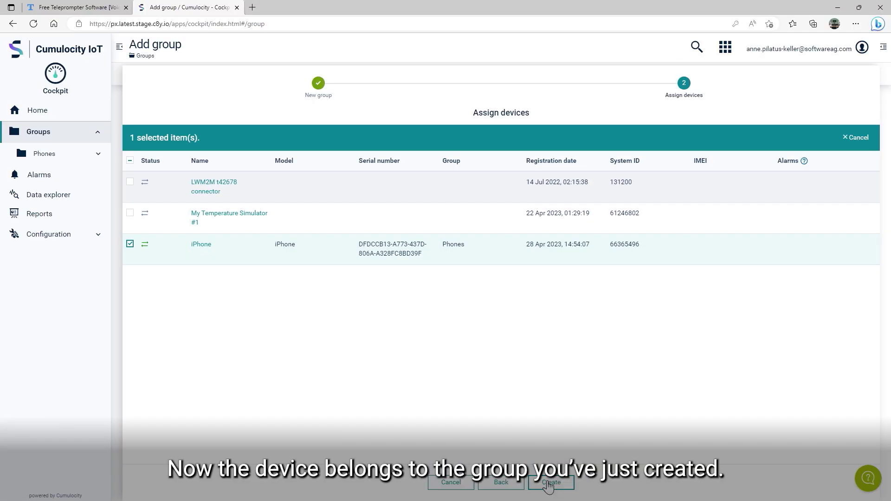
click(548, 485)
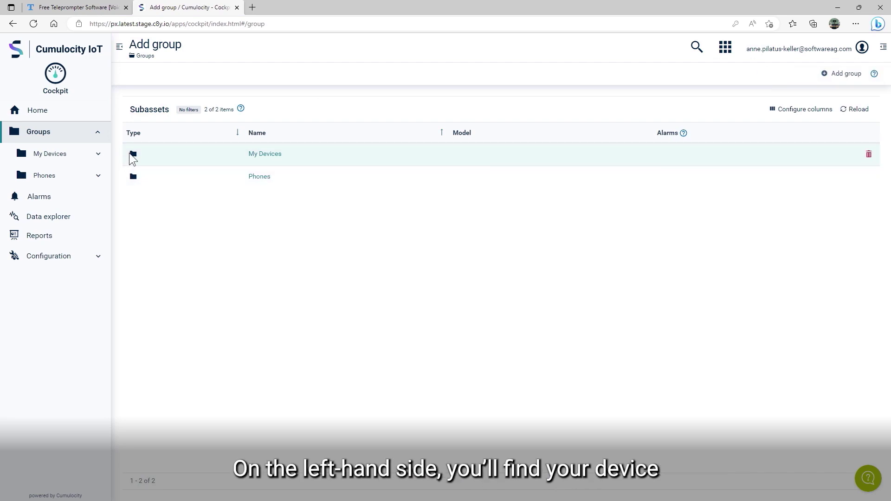
- Select My Devices in the sidebar and open its iPhone entry
click(62, 157)
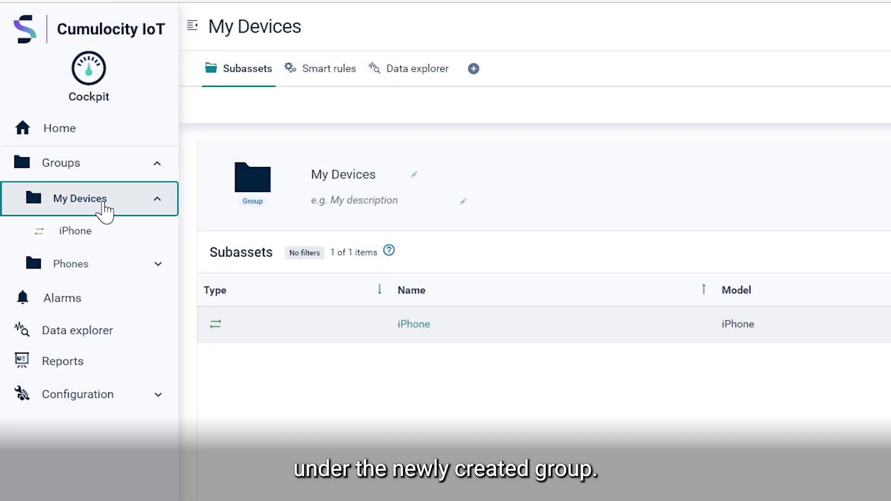
click(83, 232)
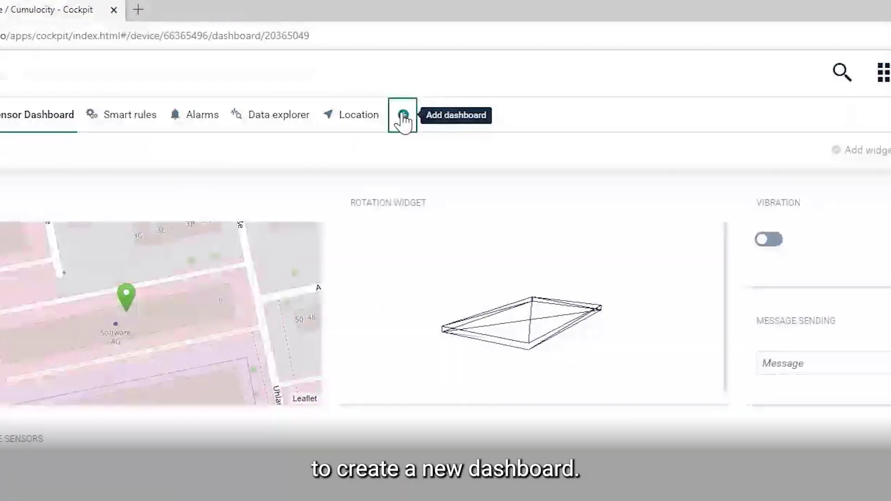
- Save a new dashboard labelled 'IoT Demo', applied to all c8y_SensorPhone devices
click(402, 116)
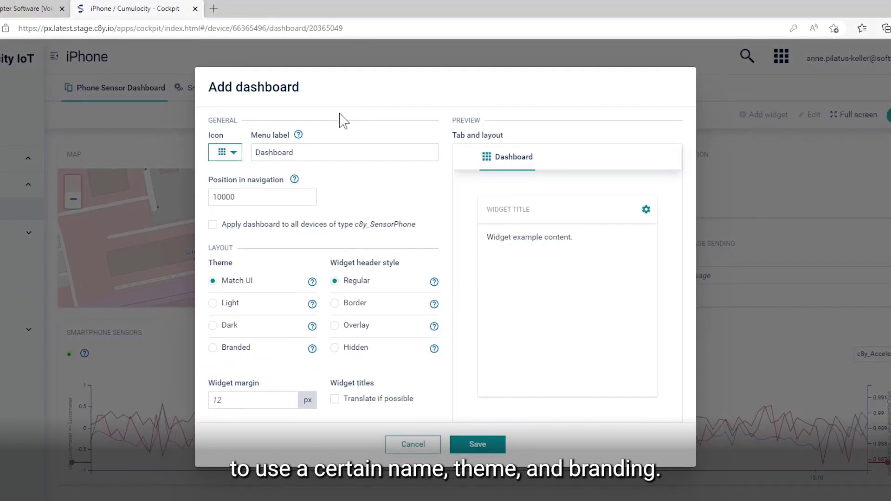
click(312, 151)
key(BackSpace)
key(BackSpace)
key(BackSpace)
key(BackSpace)
key(BackSpace)
key(BackSpace)
key(BackSpace)
key(BackSpace)
key(BackSpace)
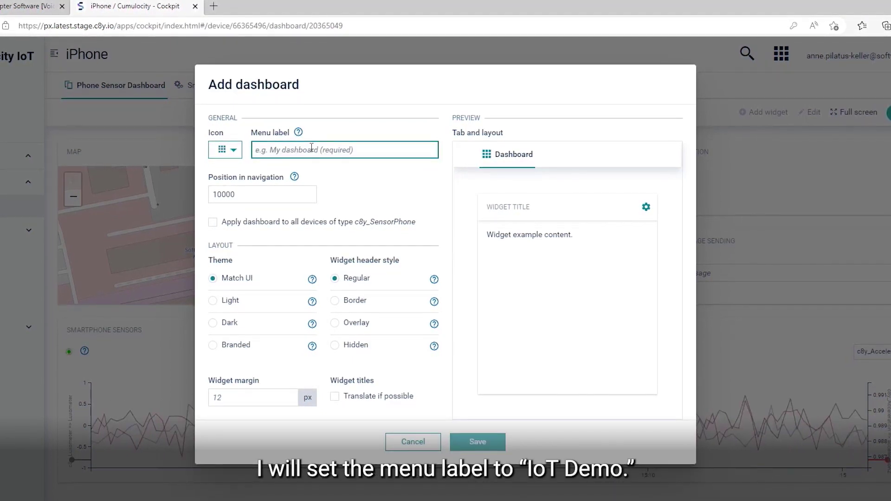
text(IoT Demo)
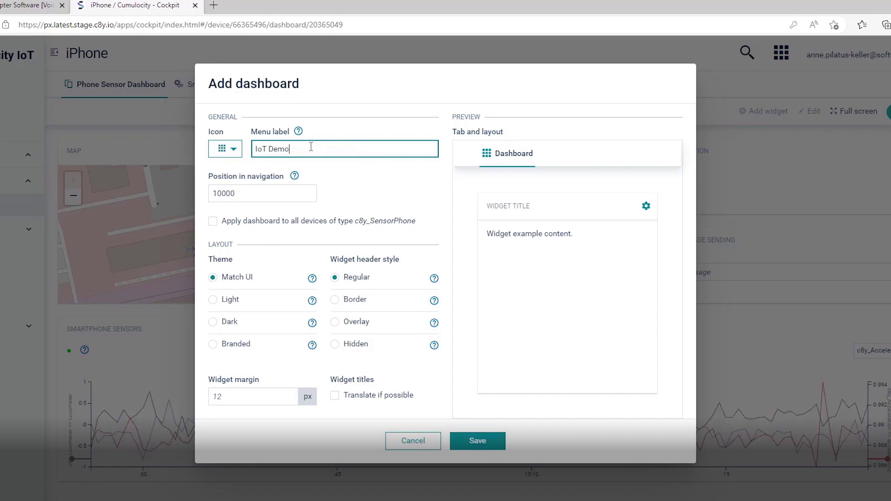
click(212, 224)
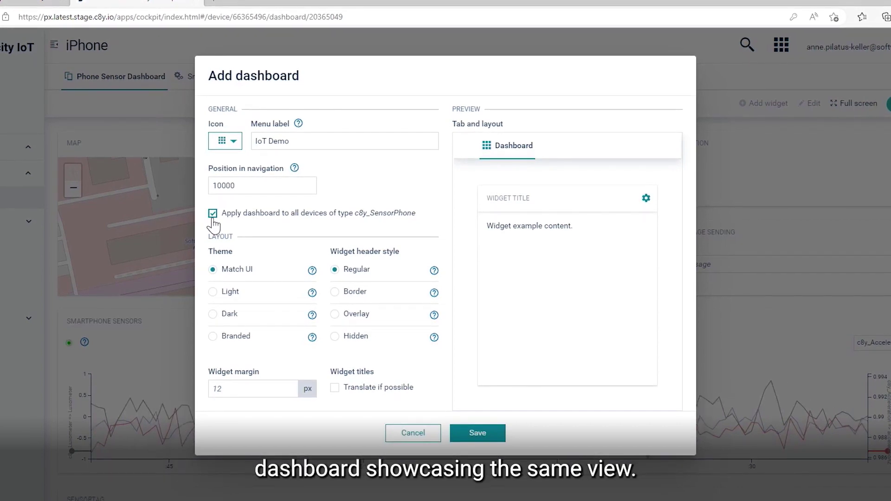
click(478, 433)
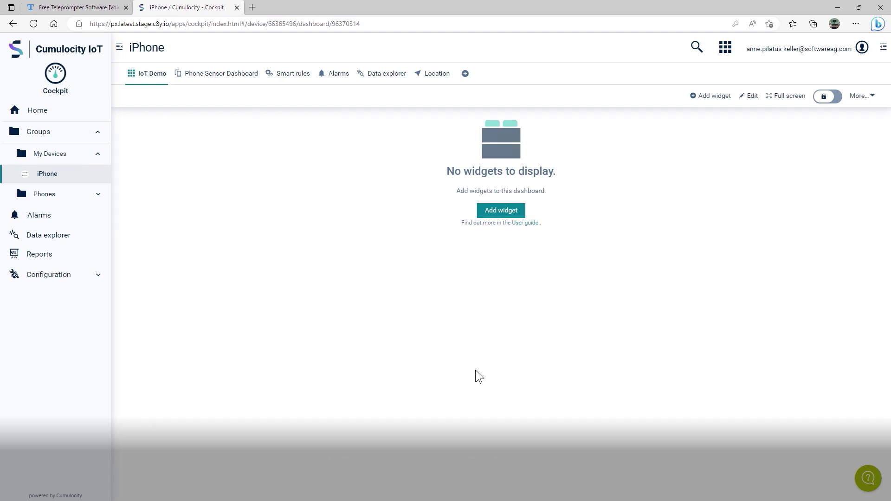
- Choose the Data points graph widget from the Add widget catalogue
click(496, 211)
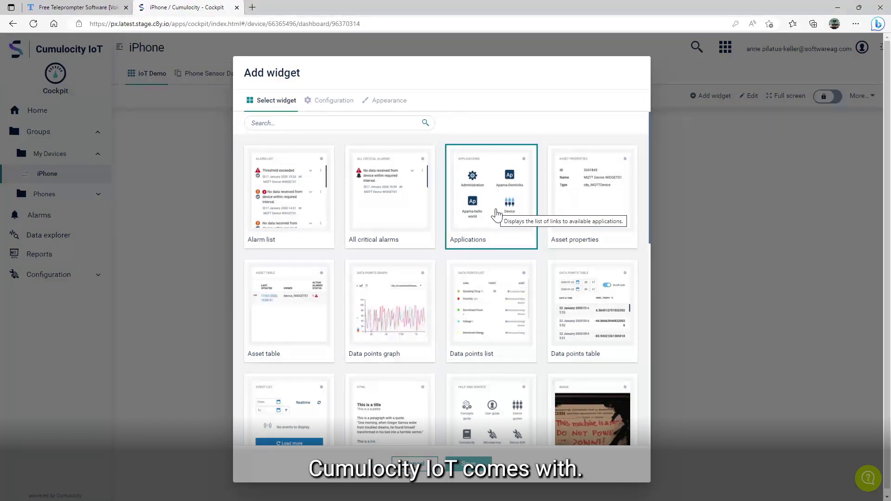
scroll(495, 214, down, 4)
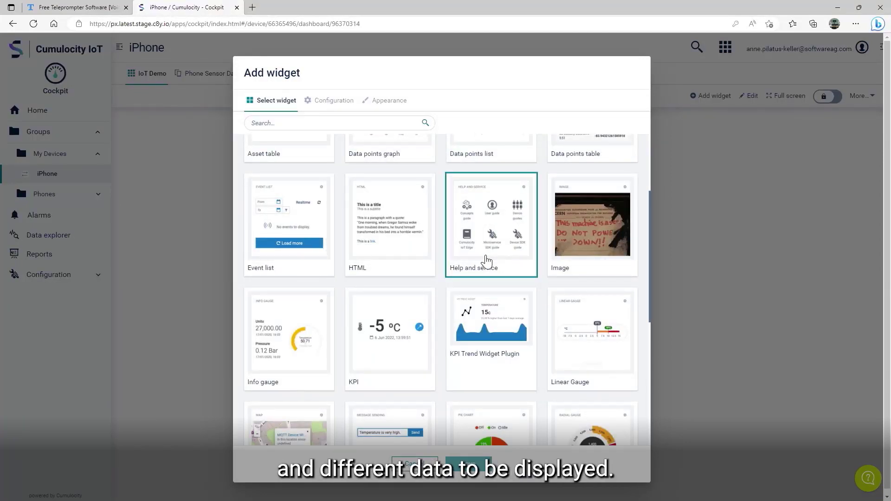
scroll(486, 261, up, 4)
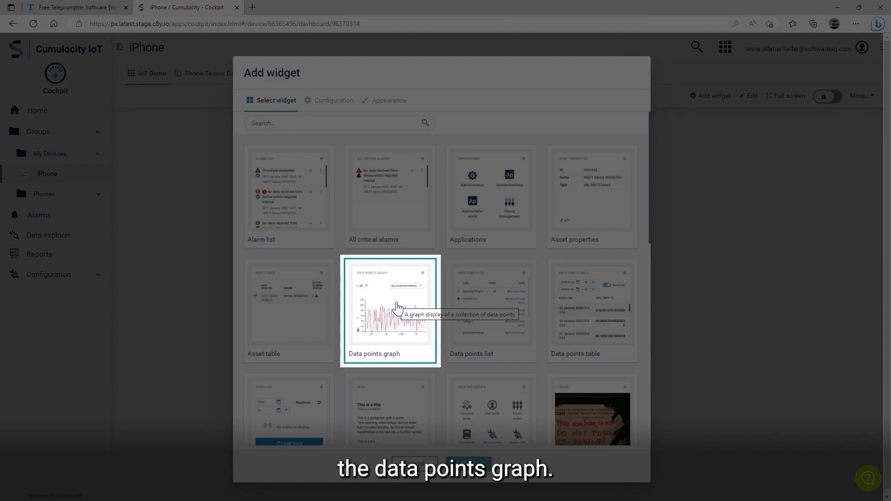
click(397, 307)
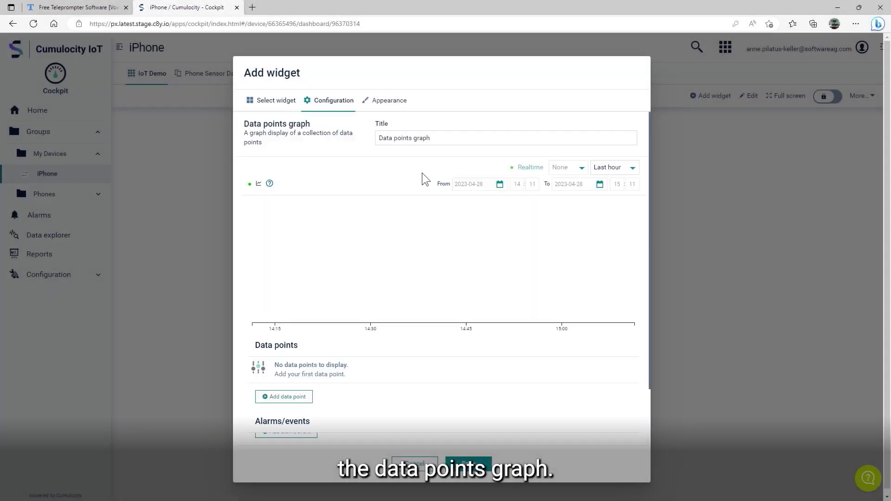
- Title the widget 'Acceleration Graph' and set its time interval to Last minute
click(433, 139)
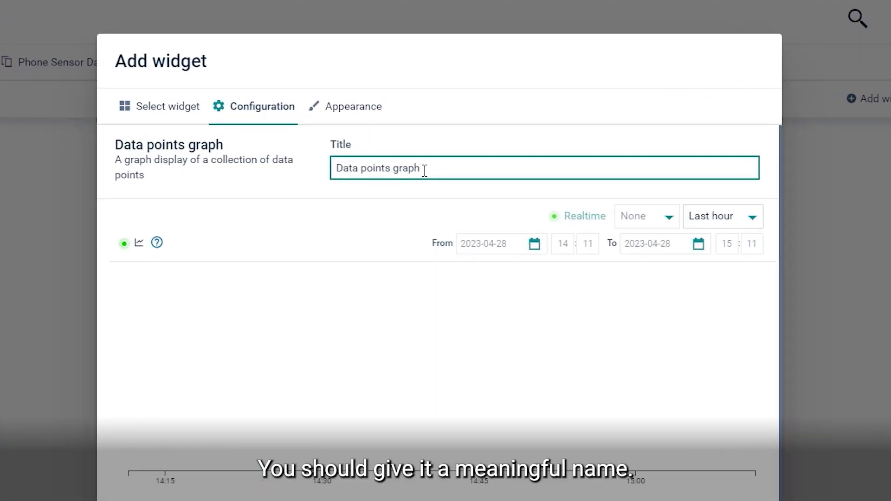
key(BackSpace)
key(ctrl+a)
text(Acceleration Graph)
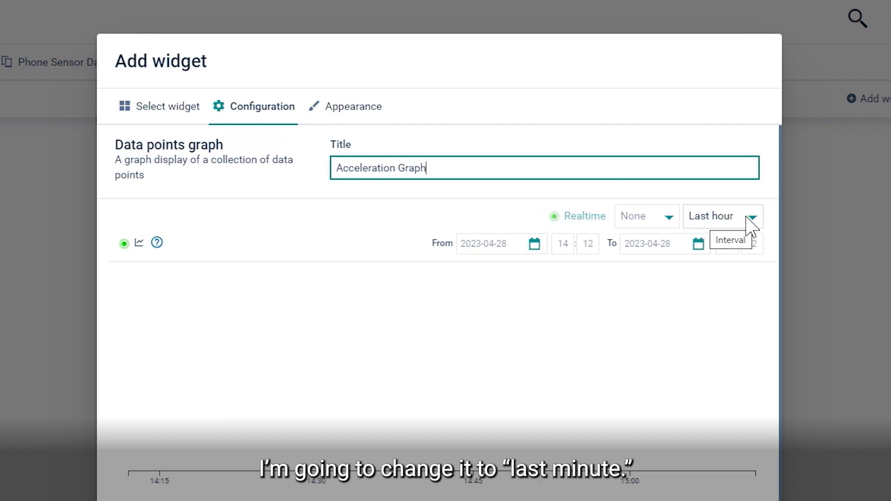
click(748, 219)
click(721, 237)
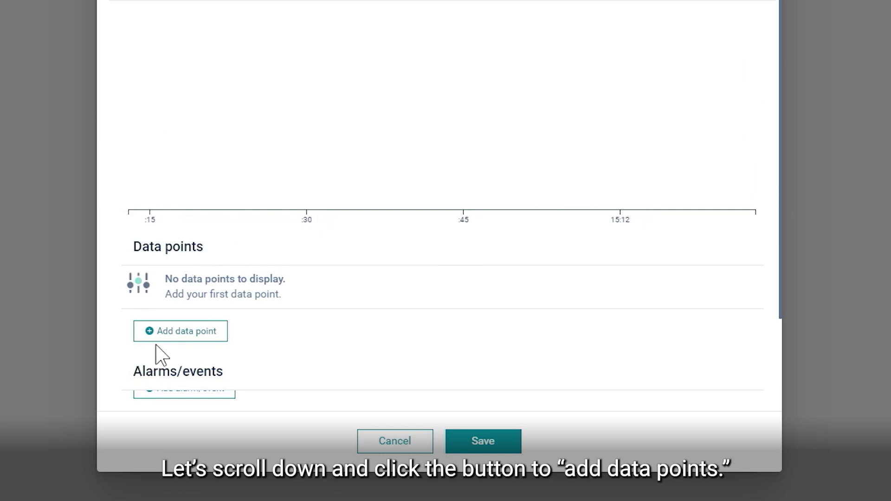
- Add the c8y_Acceleration X, Y and Z data points and save the Acceleration Graph widget
click(162, 325)
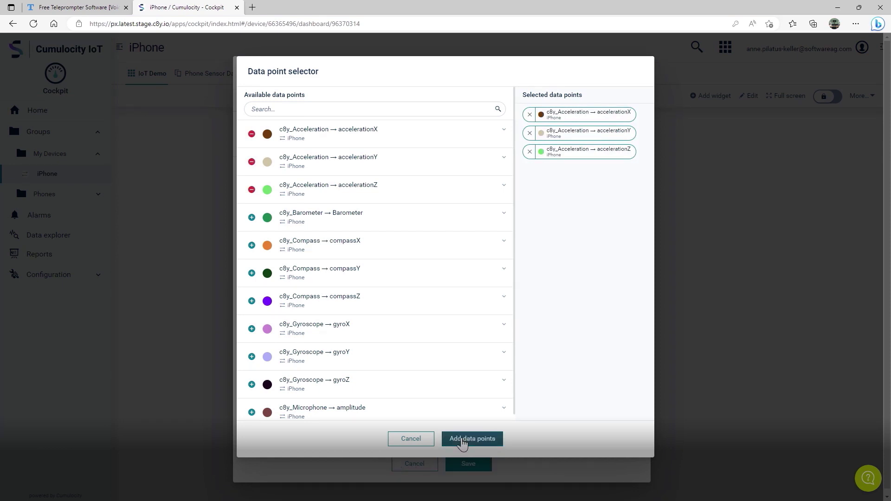
click(462, 441)
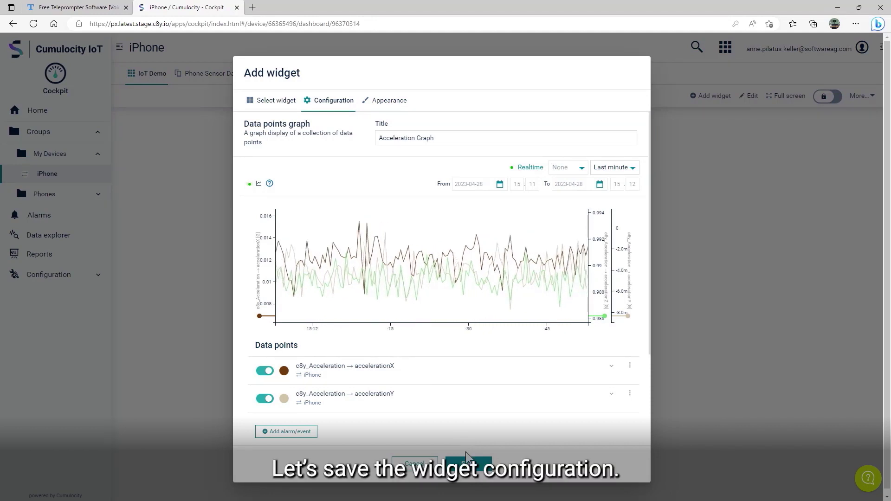
click(468, 463)
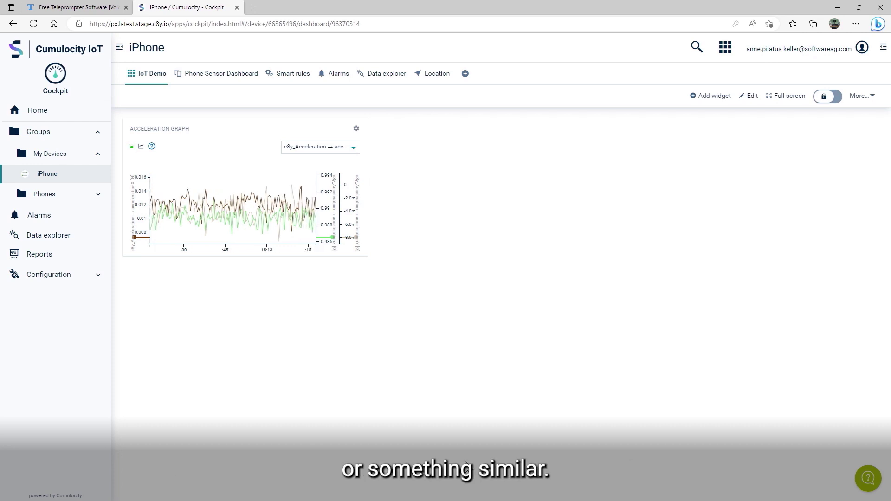
- Bring up the Add widget catalogue again for a second widget
click(710, 95)
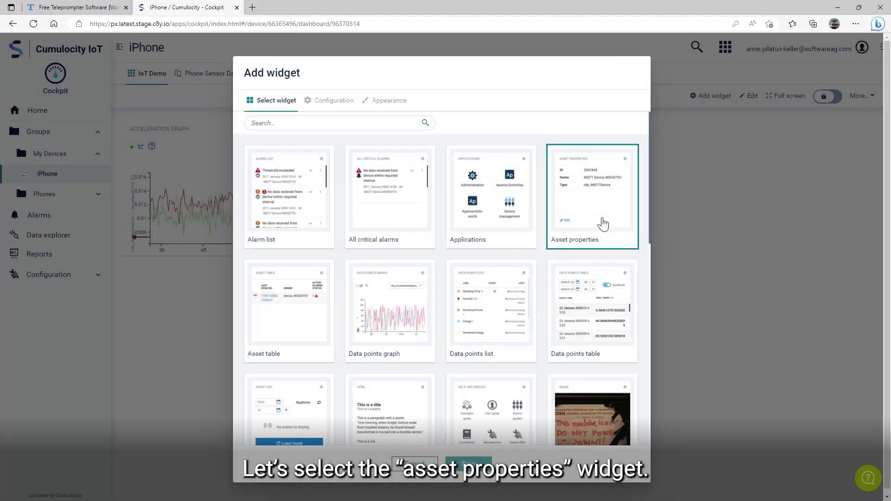
- Select the Asset properties widget from the catalogue
click(603, 220)
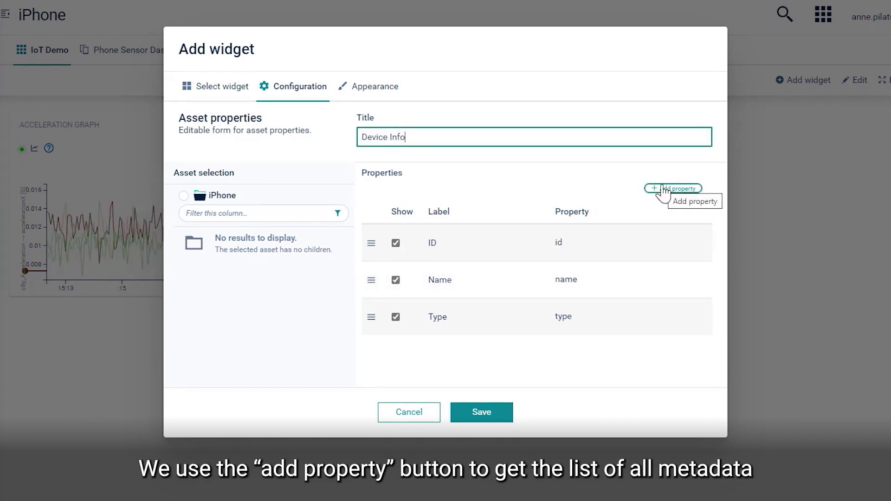
- Add the Creation time, ID and Name properties to the widget
click(662, 187)
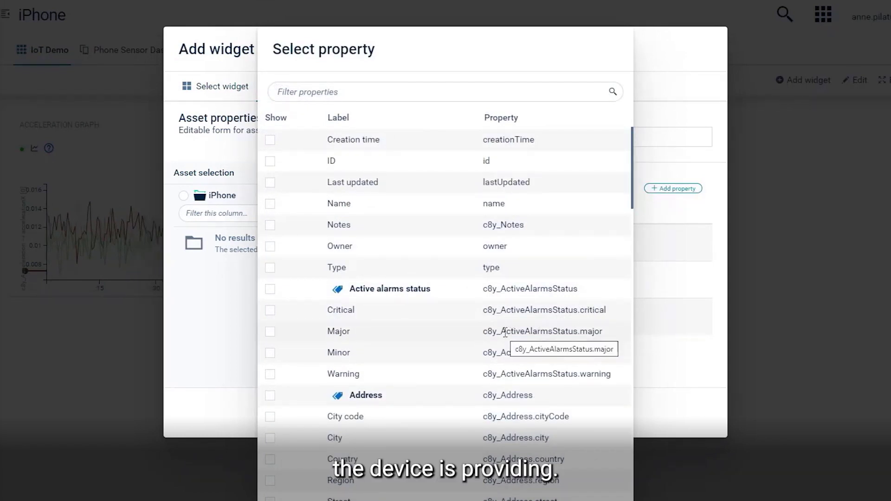
scroll(505, 332, down, 3)
scroll(507, 339, up, 3)
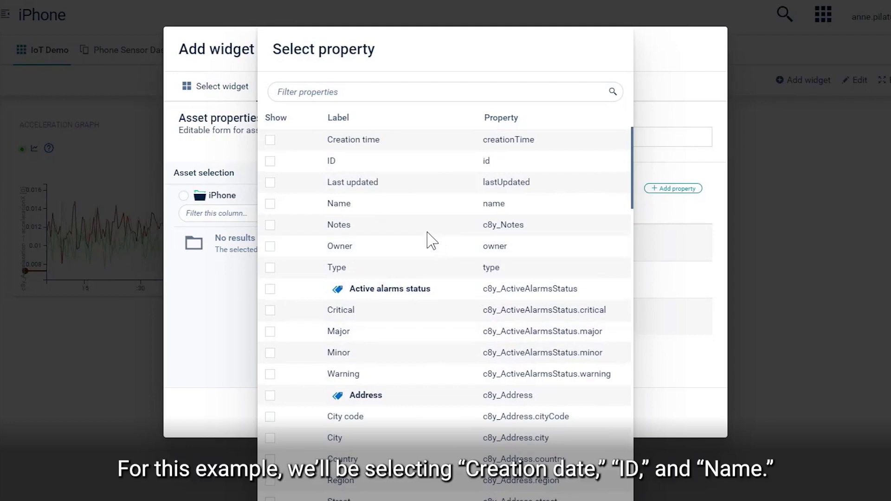
click(270, 141)
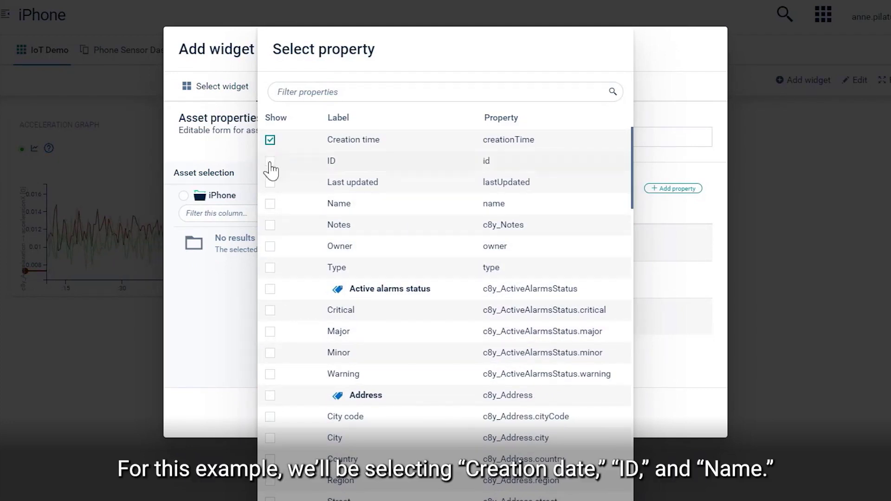
click(271, 161)
click(271, 205)
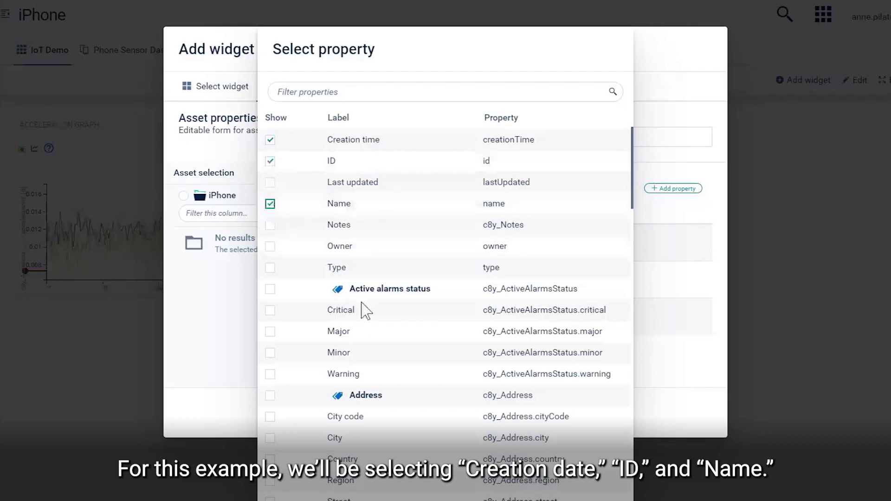
- Add the Alarm count 3 months property without specifying an alarm type
scroll(364, 310, down, 5)
scroll(367, 315, down, 7)
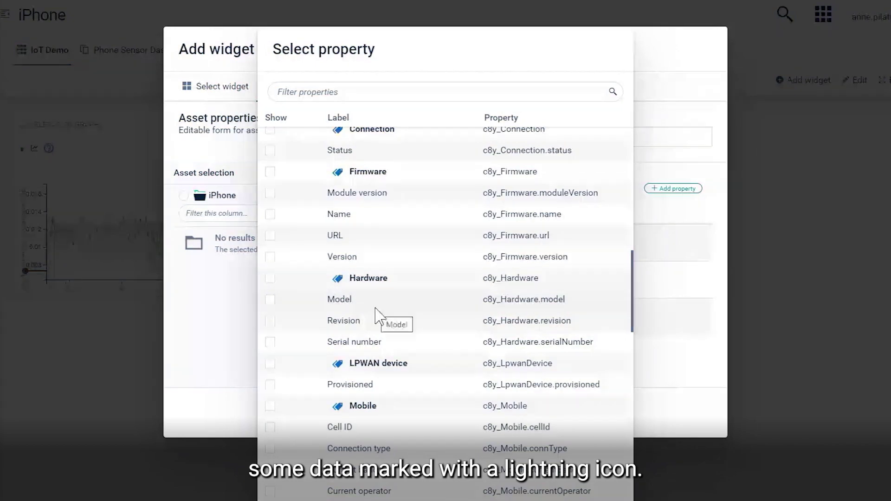
scroll(371, 316, down, 12)
scroll(379, 317, down, 8)
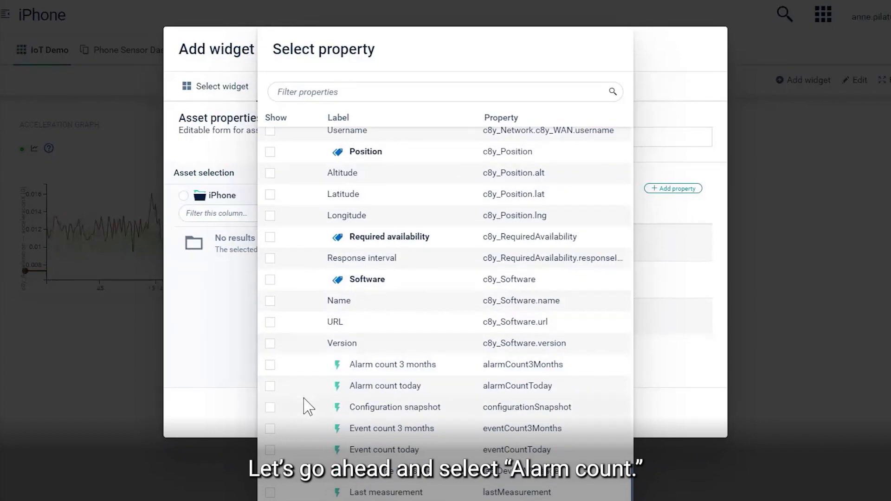
click(302, 364)
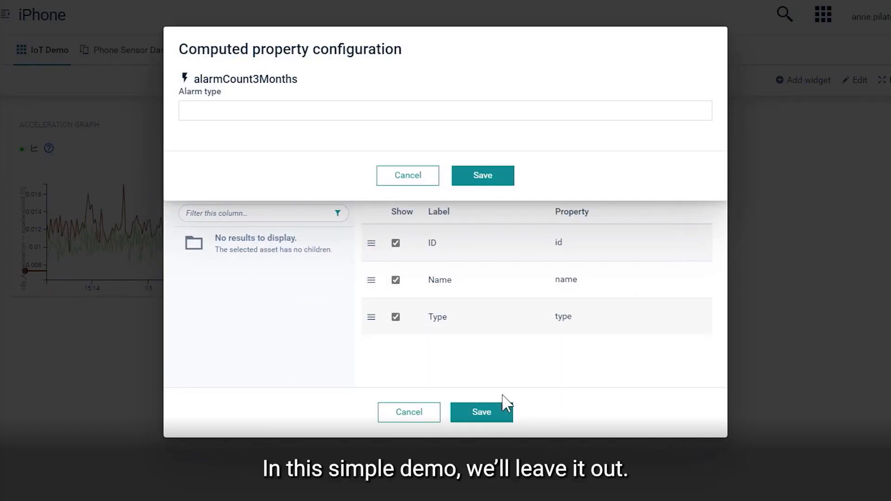
click(485, 178)
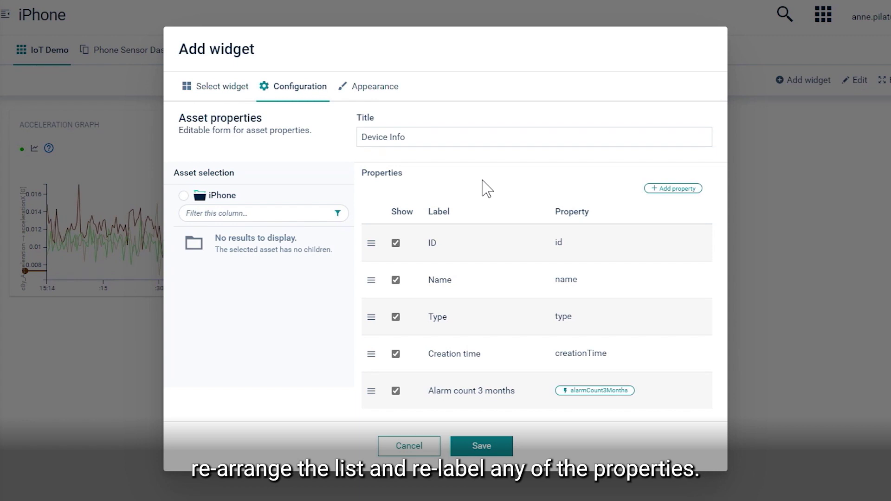
- Relabel the ID property as 'Internal ID', move Name to the top, and save the Device Info widget
click(476, 242)
text(Internal)
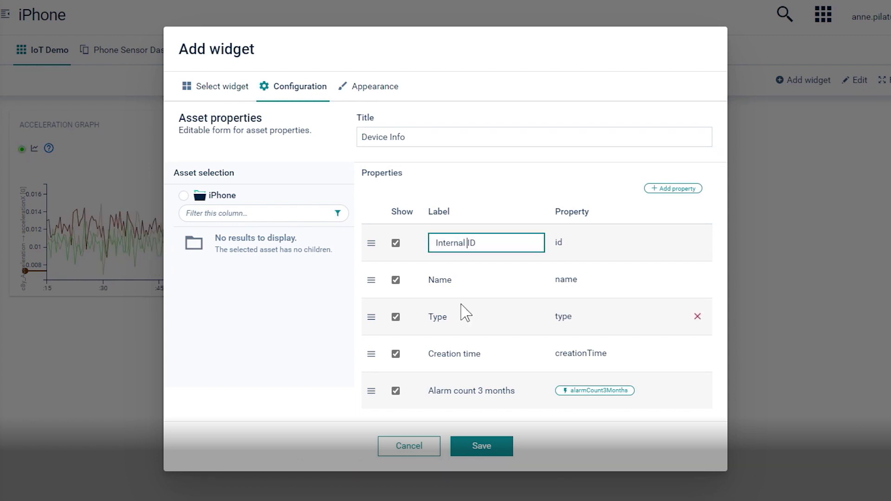
drag(370, 279, 374, 243)
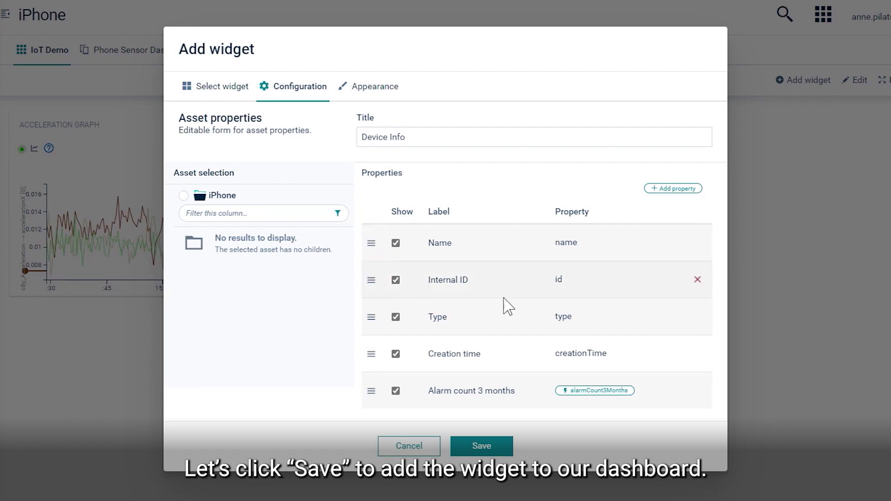
click(483, 453)
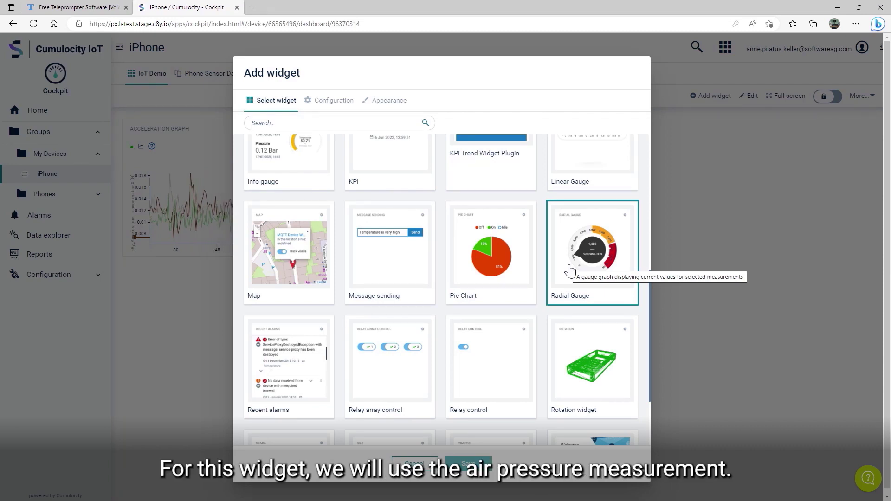
- Choose the Radial Gauge widget from the widget catalogue
click(570, 270)
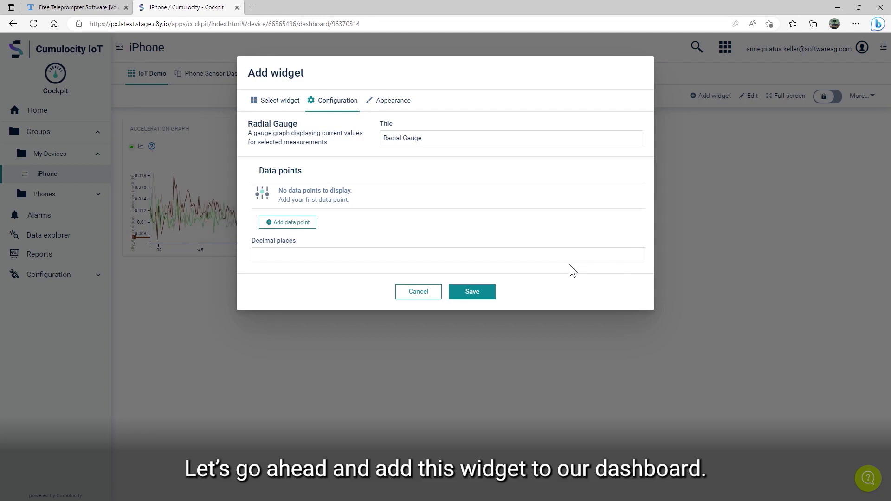
- Title the radial gauge 'Barometer' and add the c8y_Barometer → Barometer data point
click(422, 138)
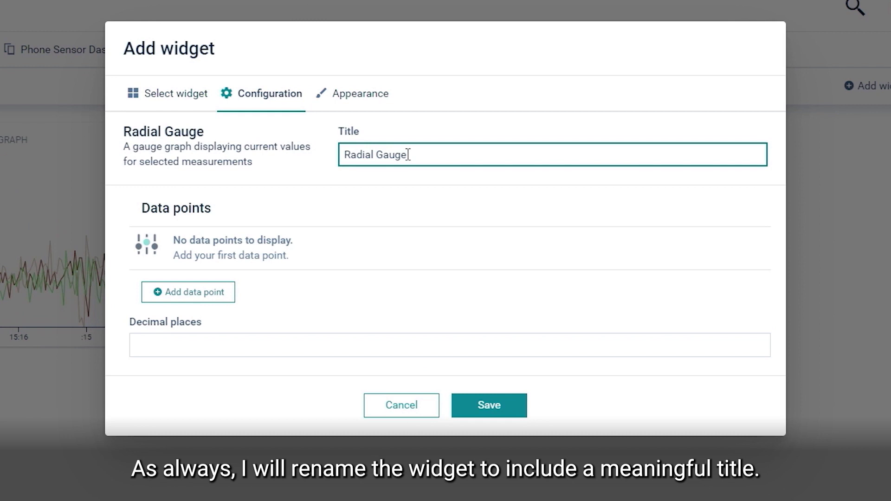
triple_click(408, 155)
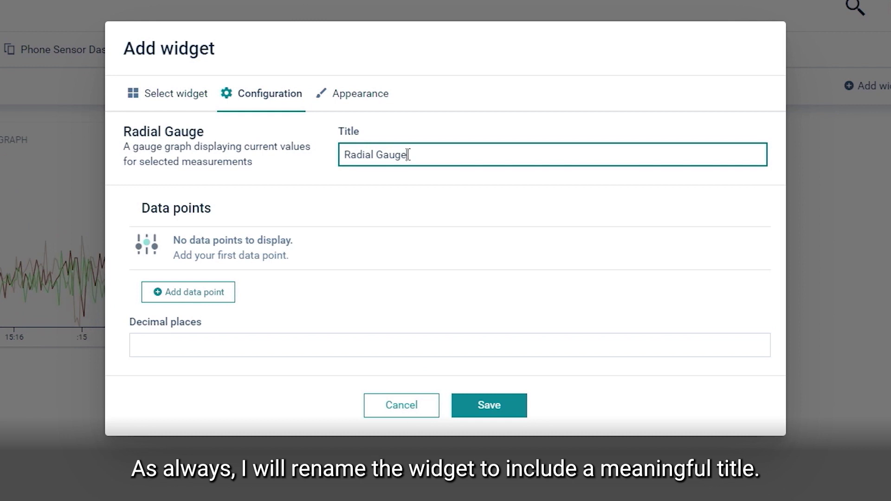
text(Barometer)
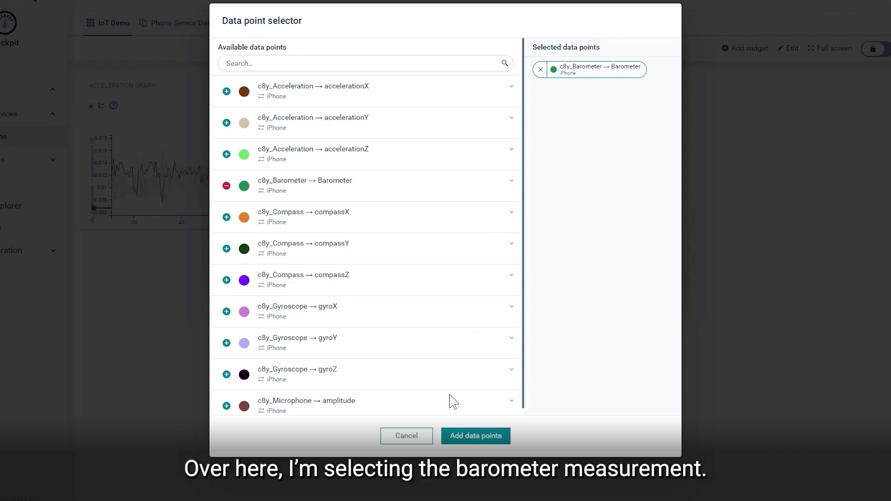
click(464, 435)
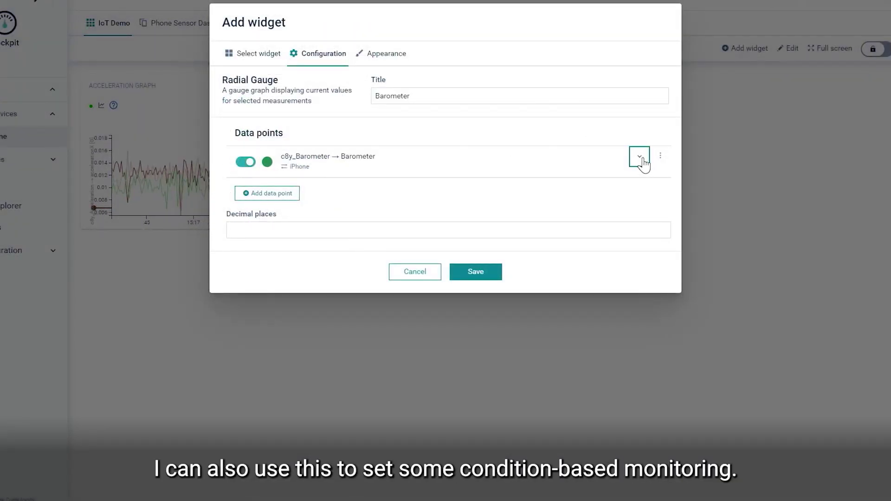
- Give the Barometer data point range 0–1200, yellow 800–1000, red 1000–1200, and save the gauge
click(642, 159)
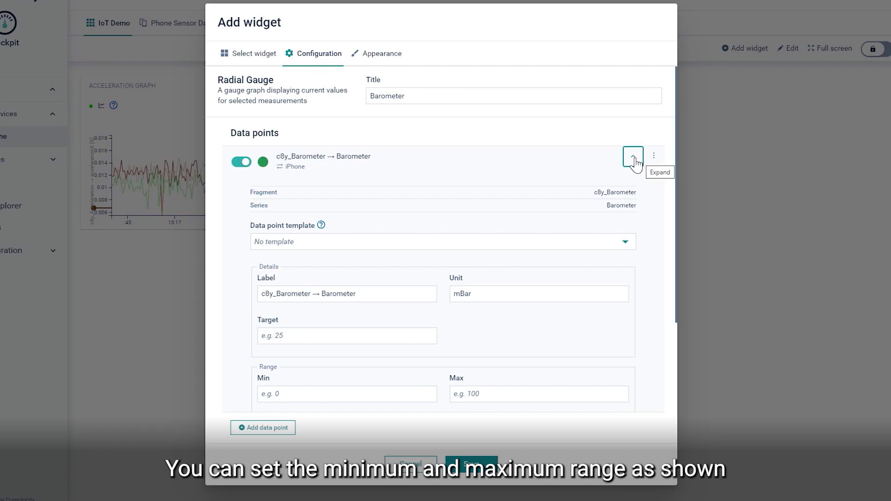
scroll(478, 288, down, 5)
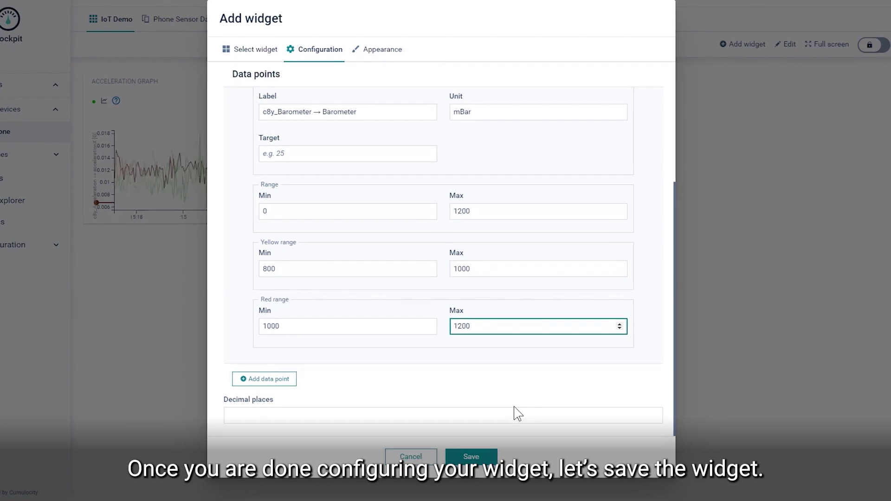
click(476, 457)
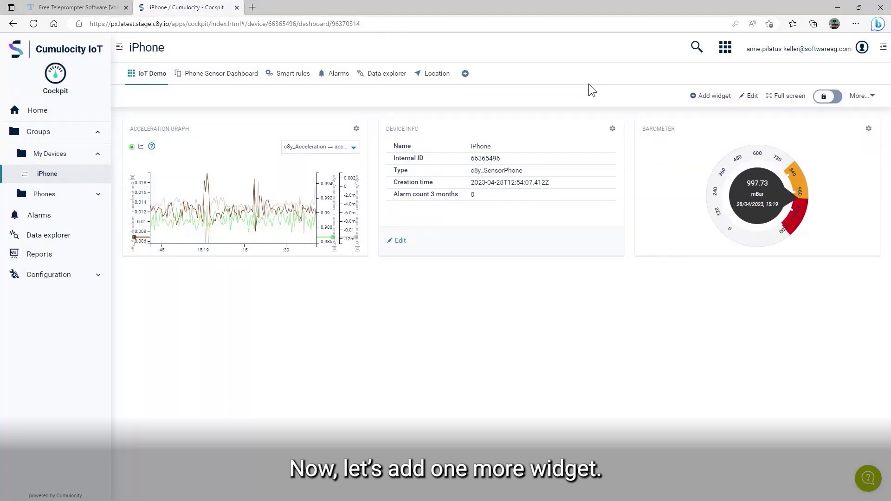
- Add an Alarm list widget to the IoT Demo dashboard, keeping its default settings
click(710, 96)
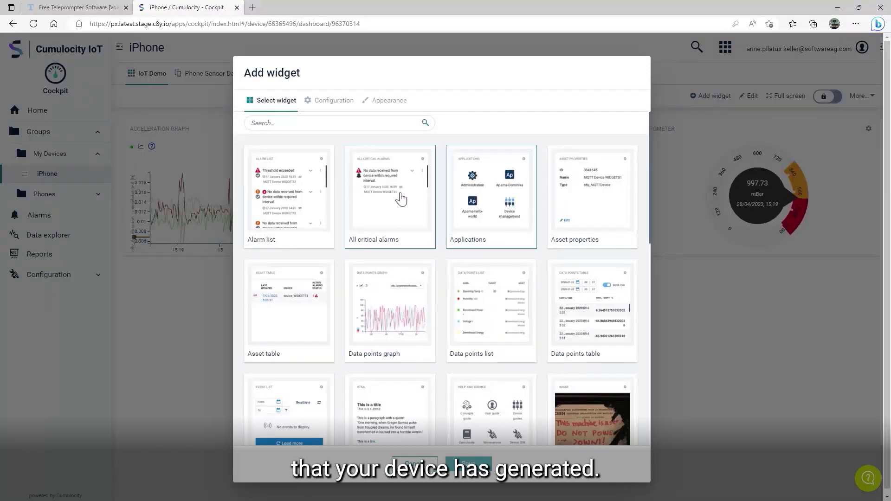
click(288, 207)
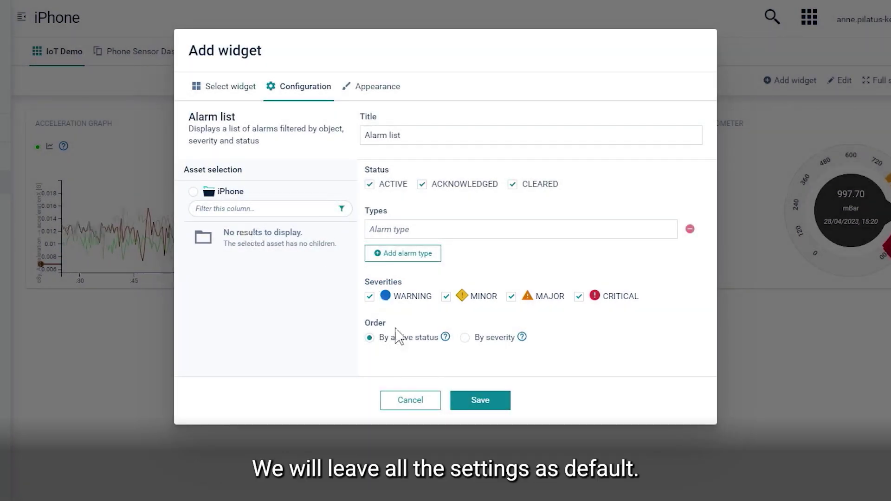
click(480, 400)
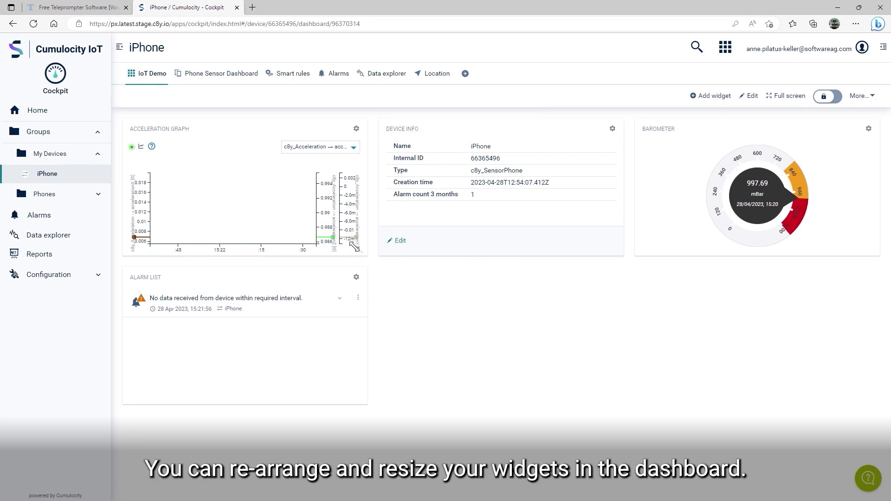
- Widen the Acceleration Graph to two columns and move the Alarm list to the top-left slot
drag(361, 253, 624, 259)
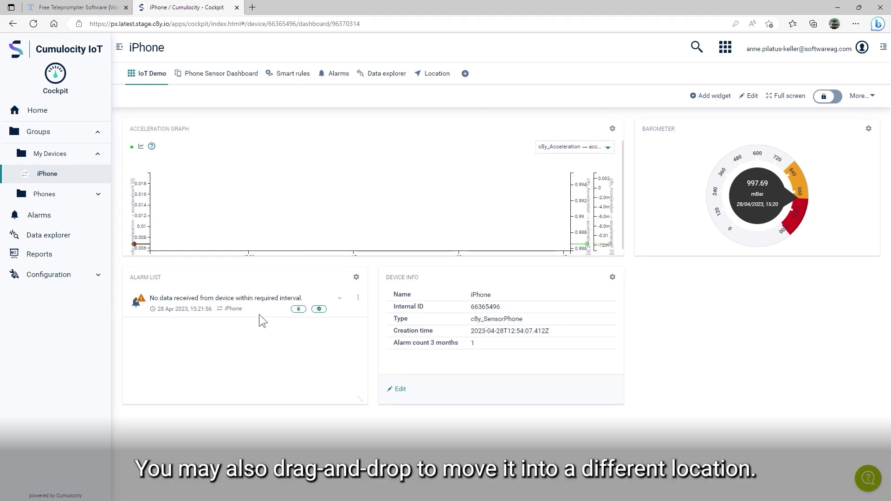
drag(153, 285, 143, 135)
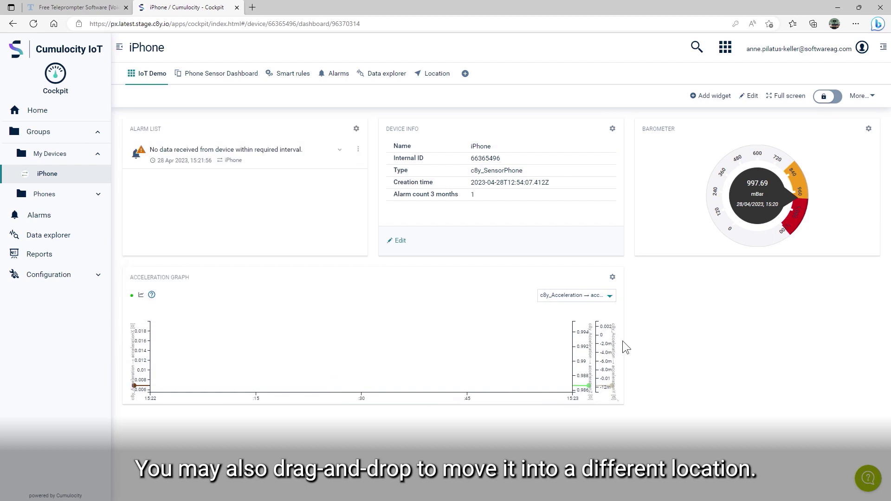